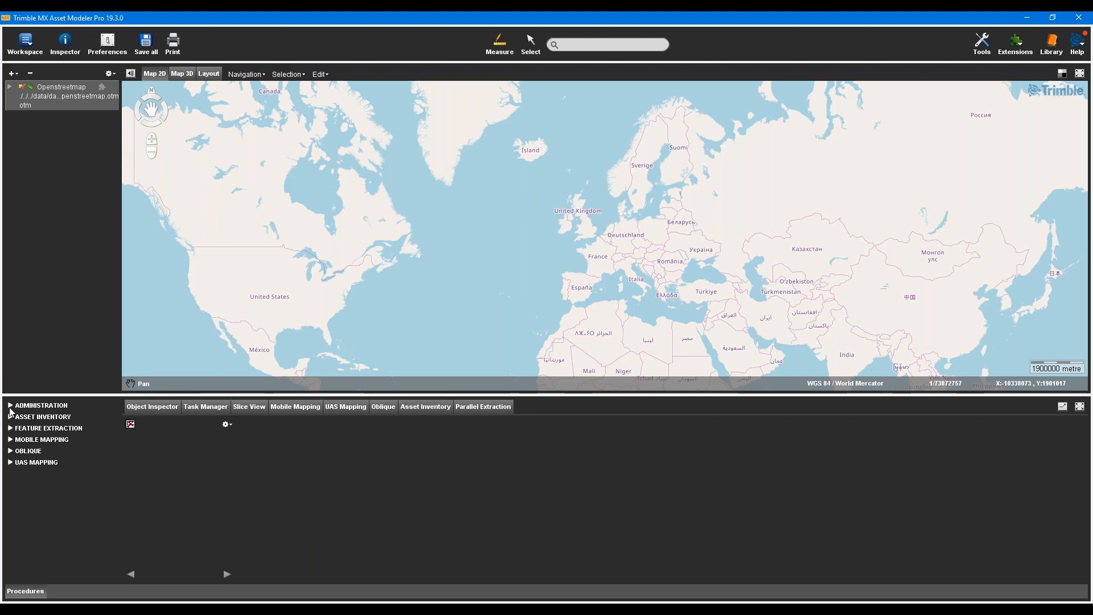
Start a mobile mapping run import using the Trimble MX7 - Equirectangular template
click(11, 406)
click(21, 428)
click(54, 447)
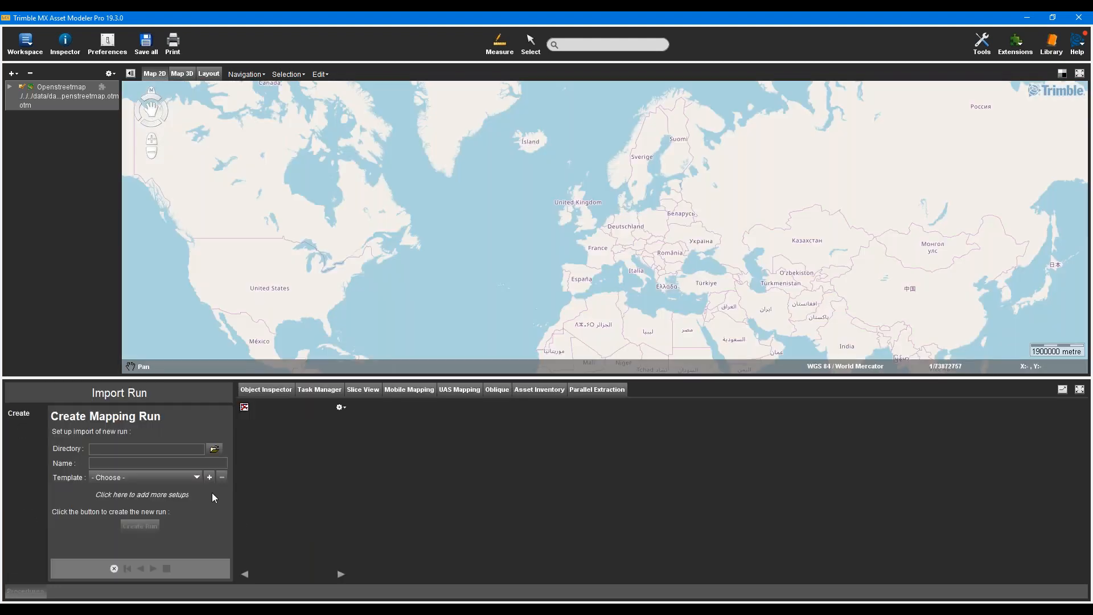
click(180, 479)
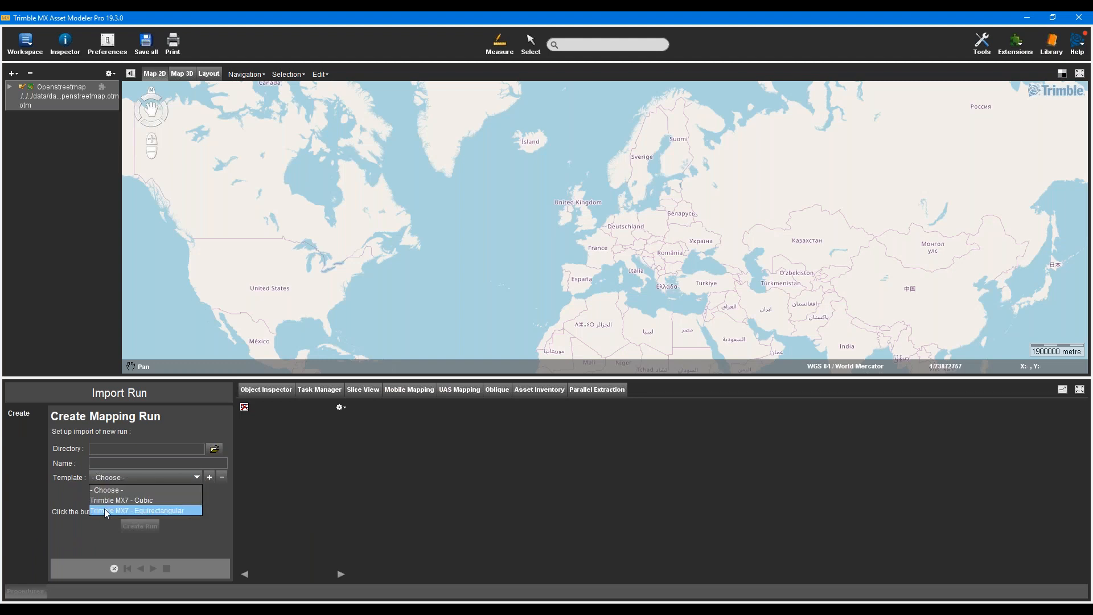
click(134, 511)
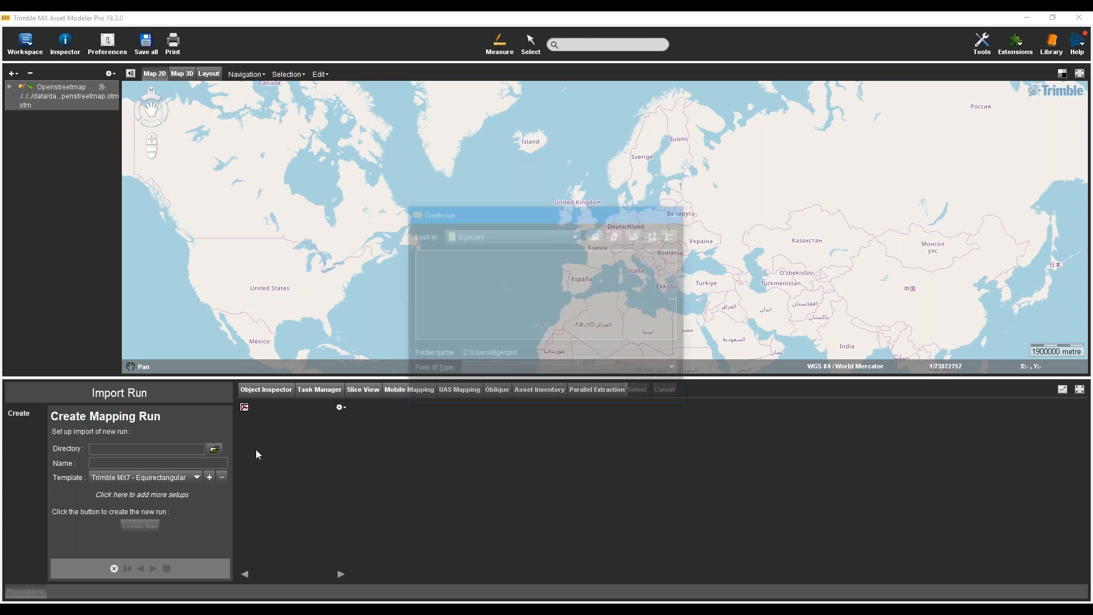
Copy the "3- TMX Runs" folder path from Total Commander and set c:\others\MM Webinar\6\3- TMX Runs\ as the run's directory
key(alt+Tab)
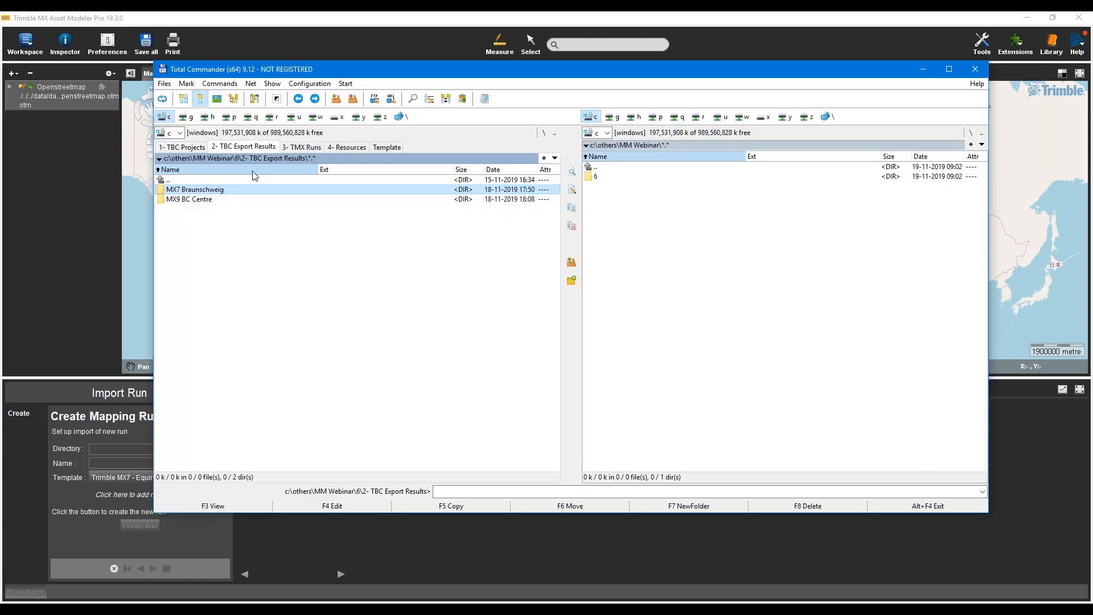
click(305, 147)
click(300, 159)
key(ctrl+c)
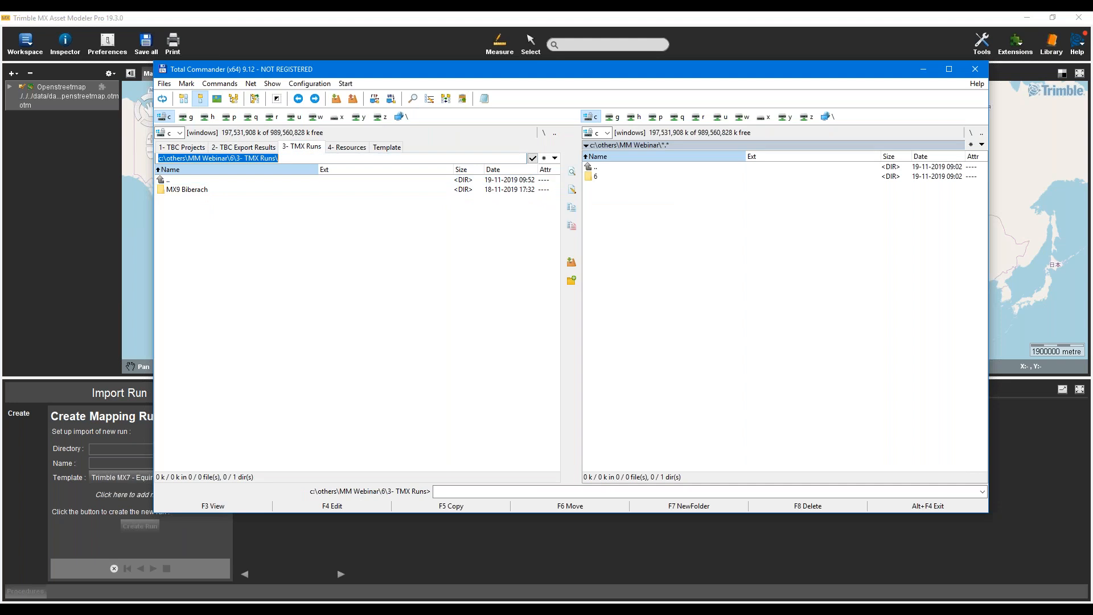
click(924, 69)
key(ctrl+v)
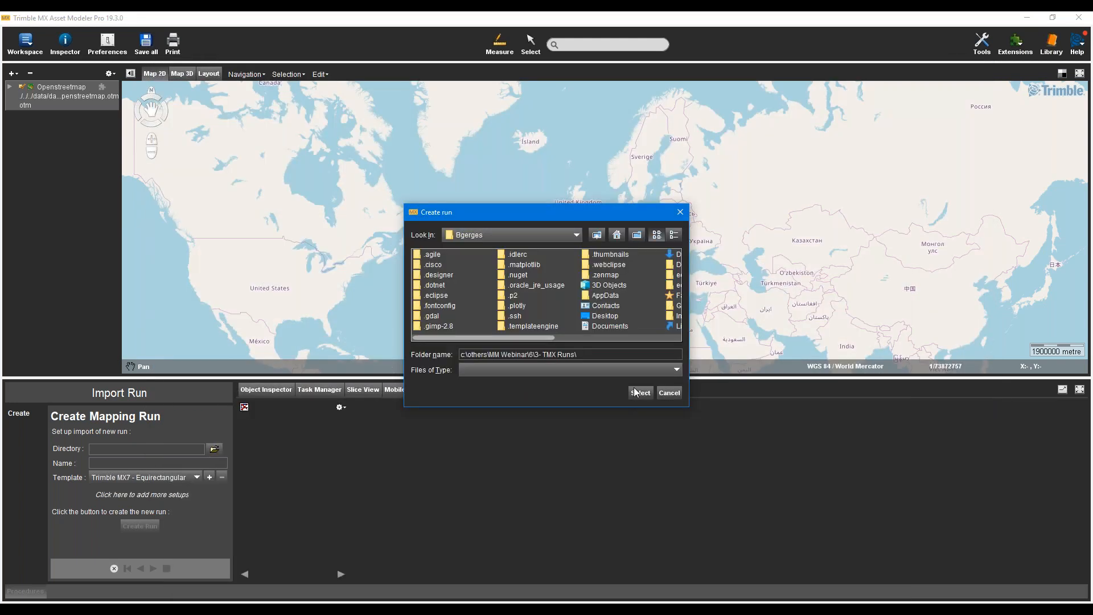
click(641, 392)
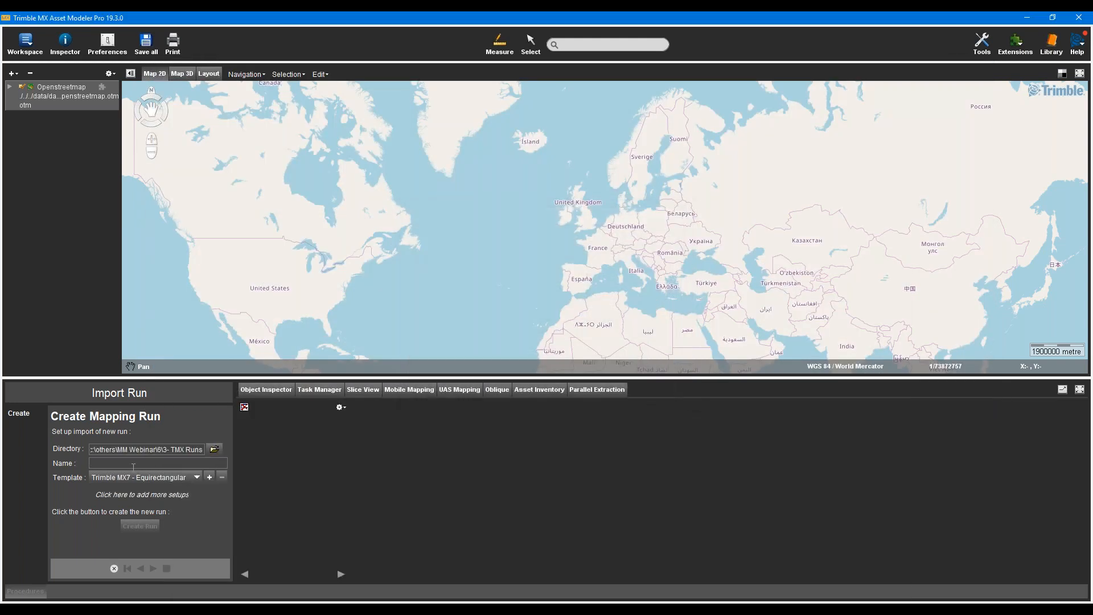
Name the run "MX7 Braunschweig" and create it
text(mx7 bRAUNSCHWEIG)
drag(161, 465, 31, 452)
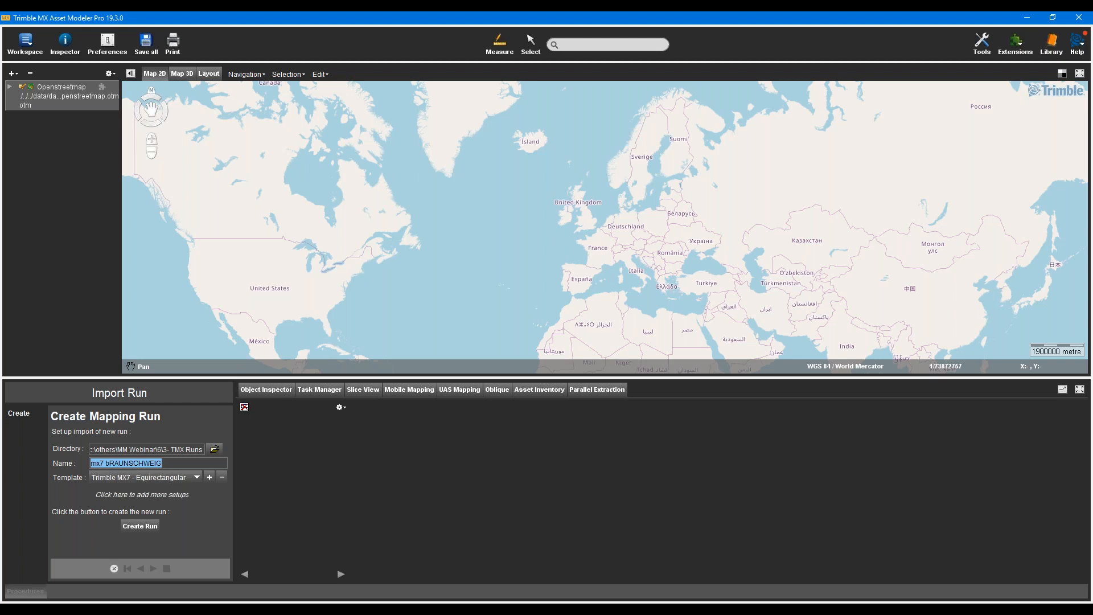
key(BackSpace)
text(M)
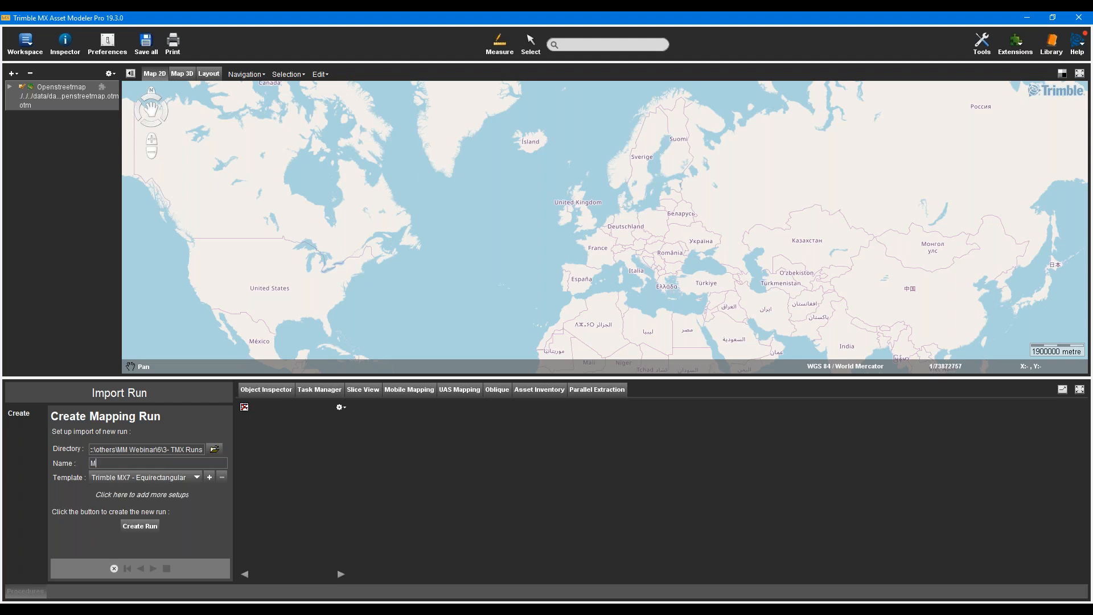
text(X7 Braunschweig)
click(140, 527)
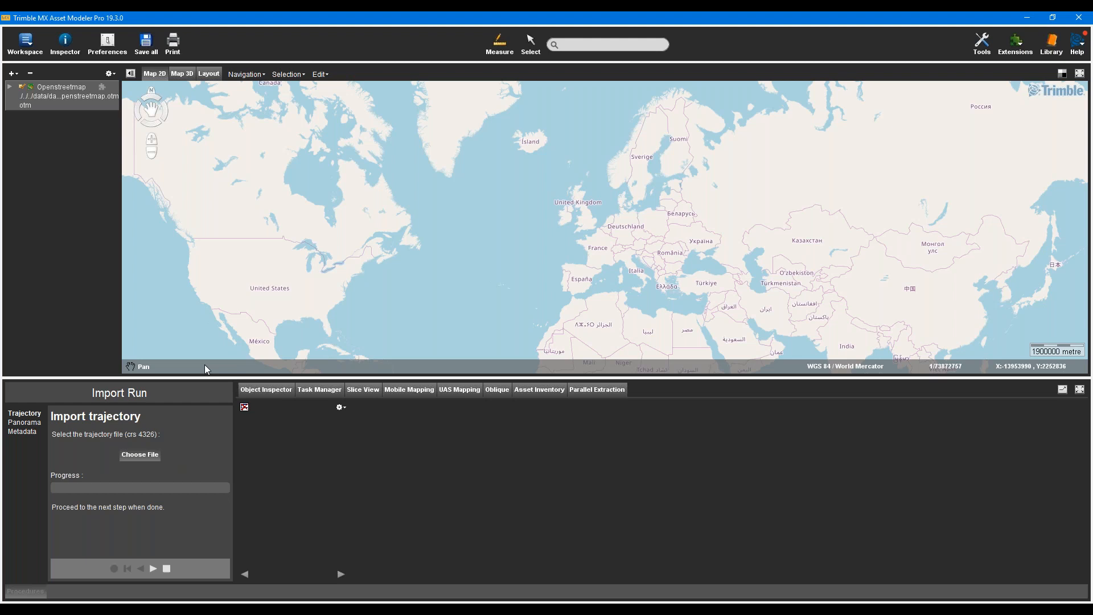
Import the run's trajectory from Braunschweig_trajectory.csv in the MX7 Braunschweig export folder
click(139, 453)
click(426, 266)
double_click(418, 263)
double_click(425, 256)
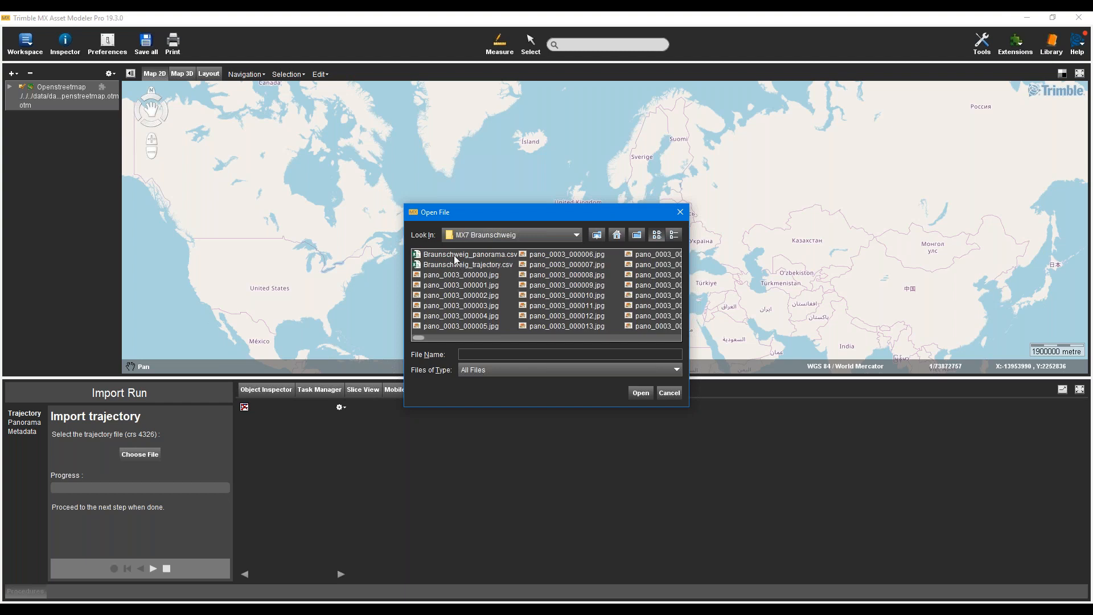
click(459, 265)
click(640, 393)
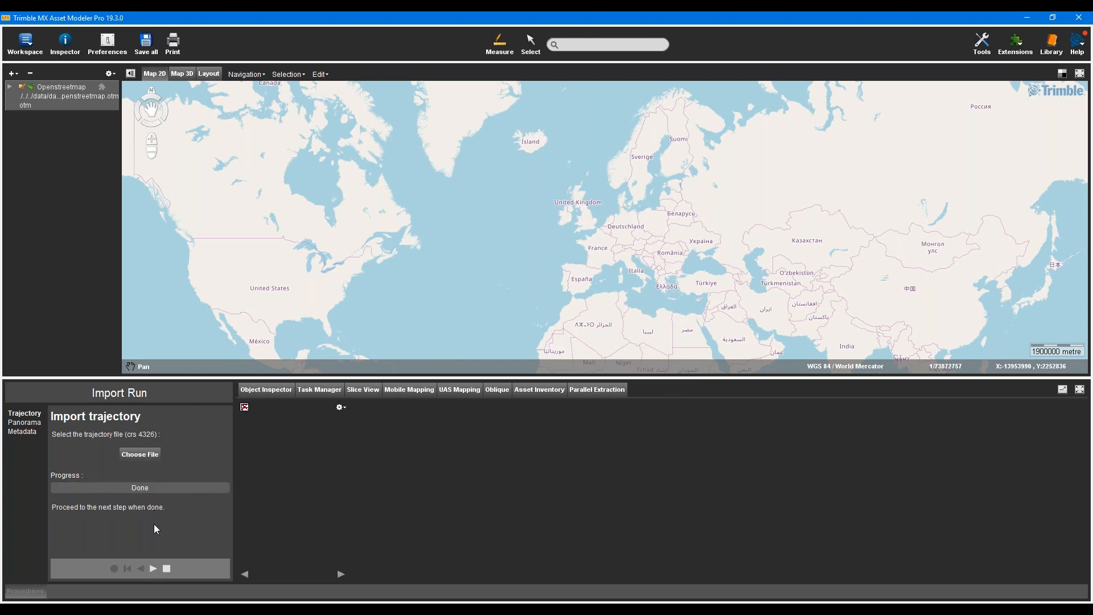
Import the panorama camera positions from Braunschweig_panorama.csv and hide the Openstreetmap layer
click(154, 568)
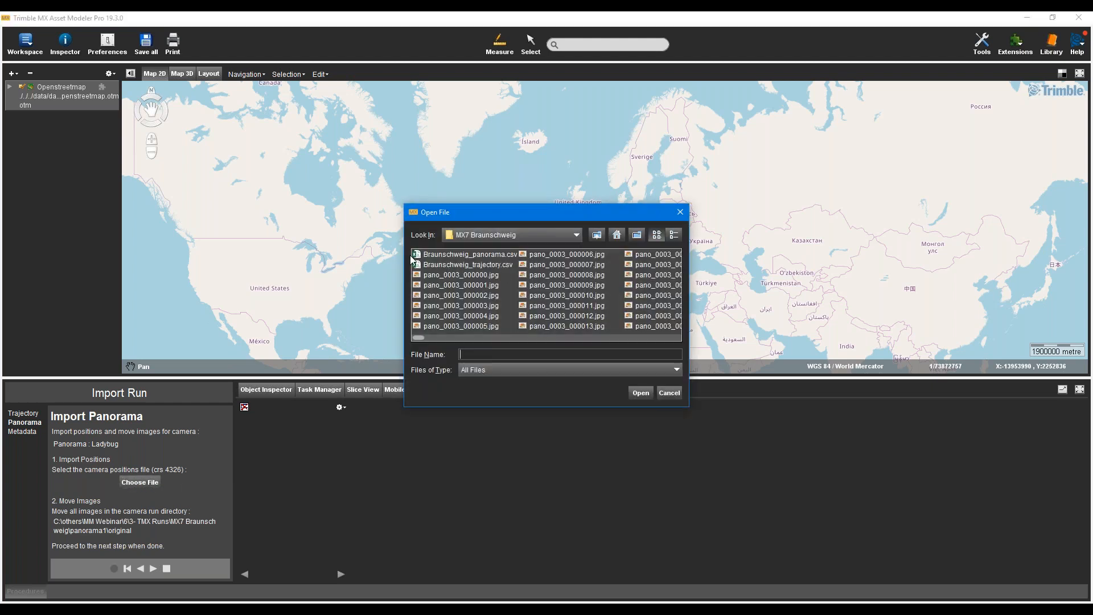
click(419, 256)
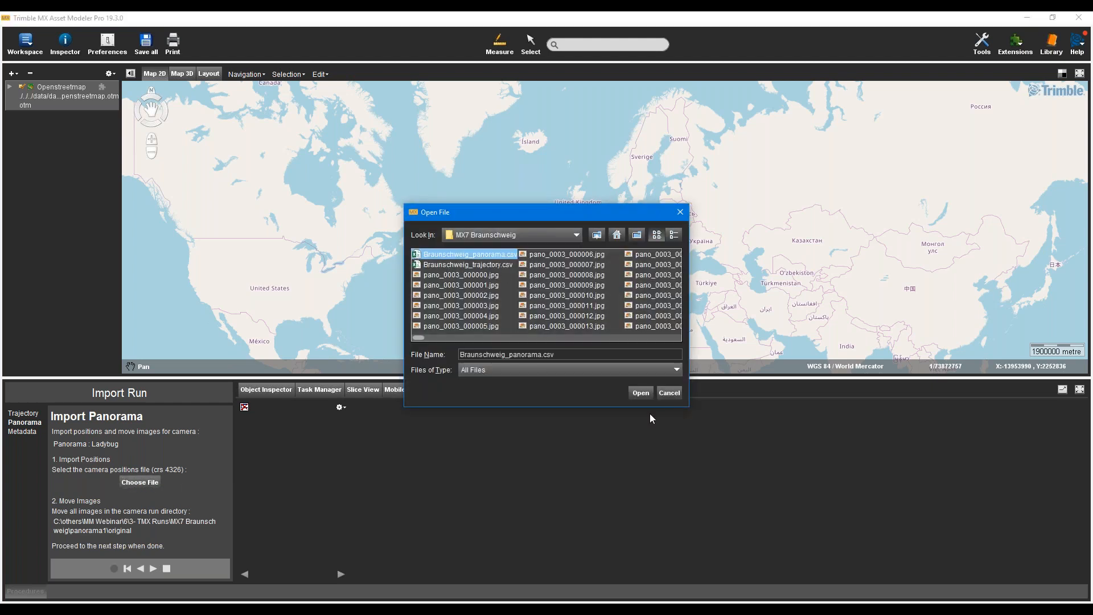
click(647, 397)
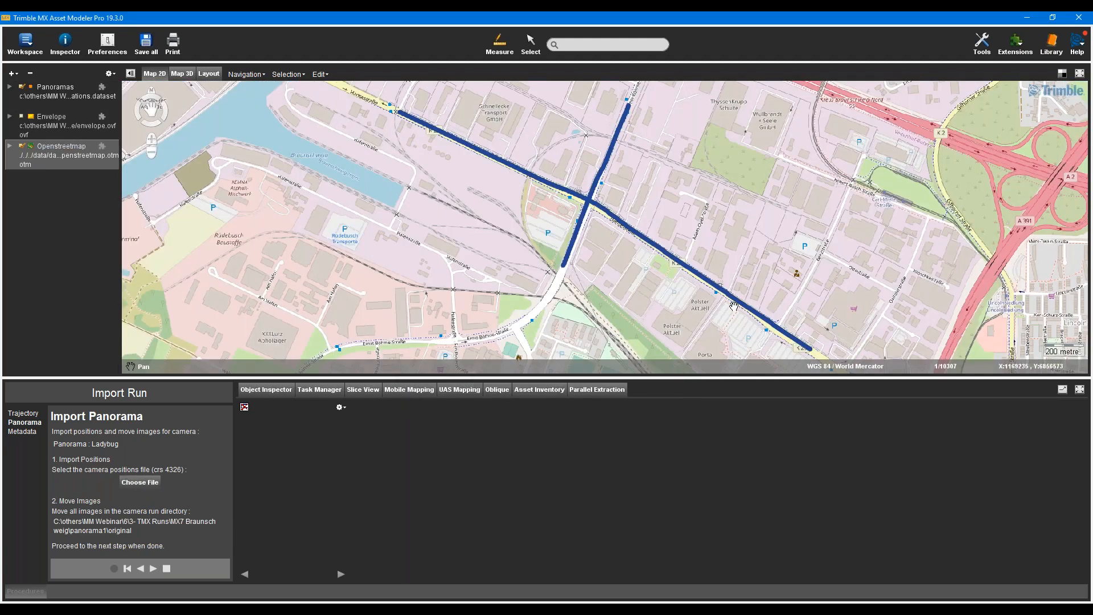
click(23, 148)
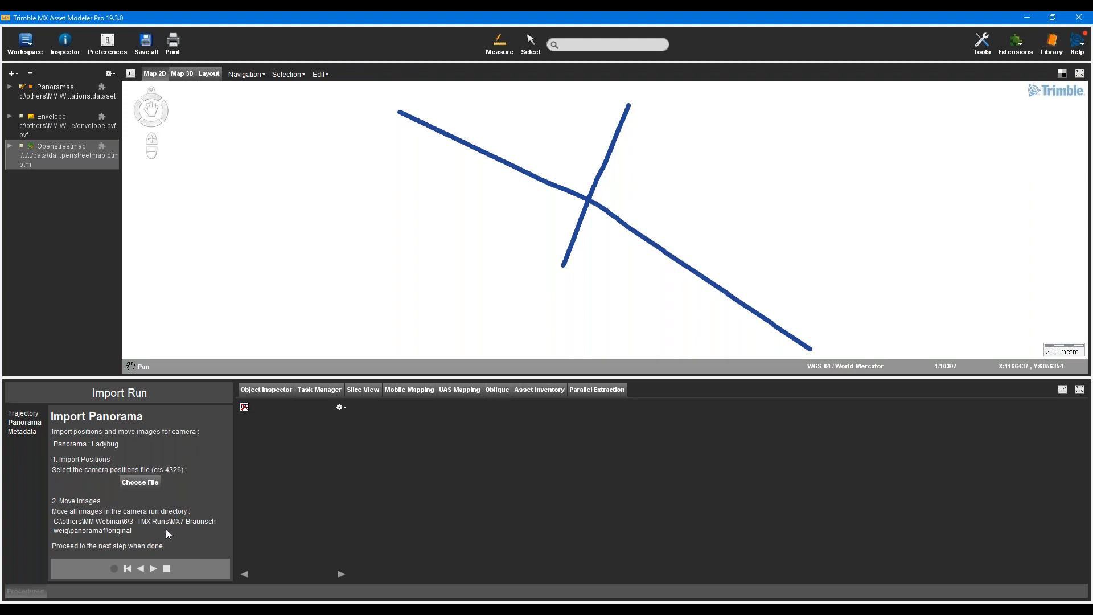
Switch to Total Commander and open the new MX7 Braunschweig run's panorama1\original folder
click(203, 605)
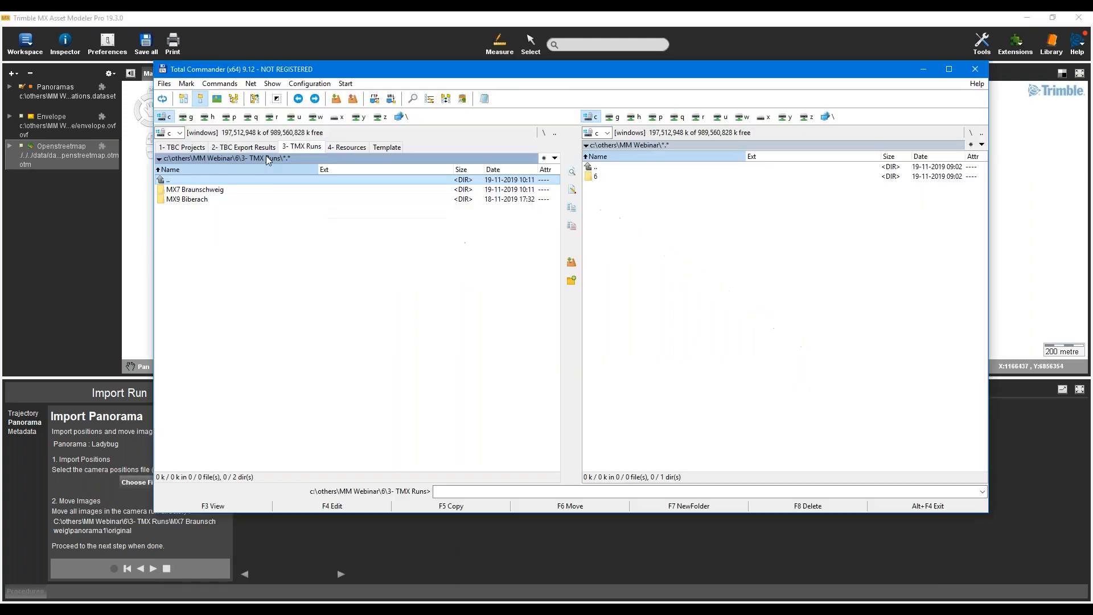
double_click(188, 191)
double_click(182, 210)
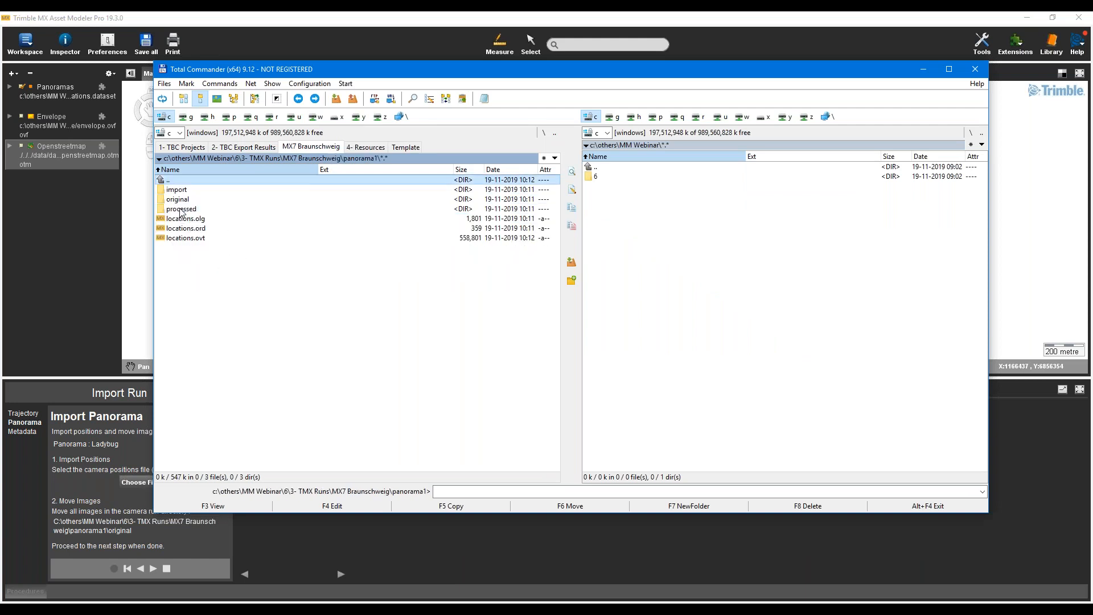
double_click(188, 199)
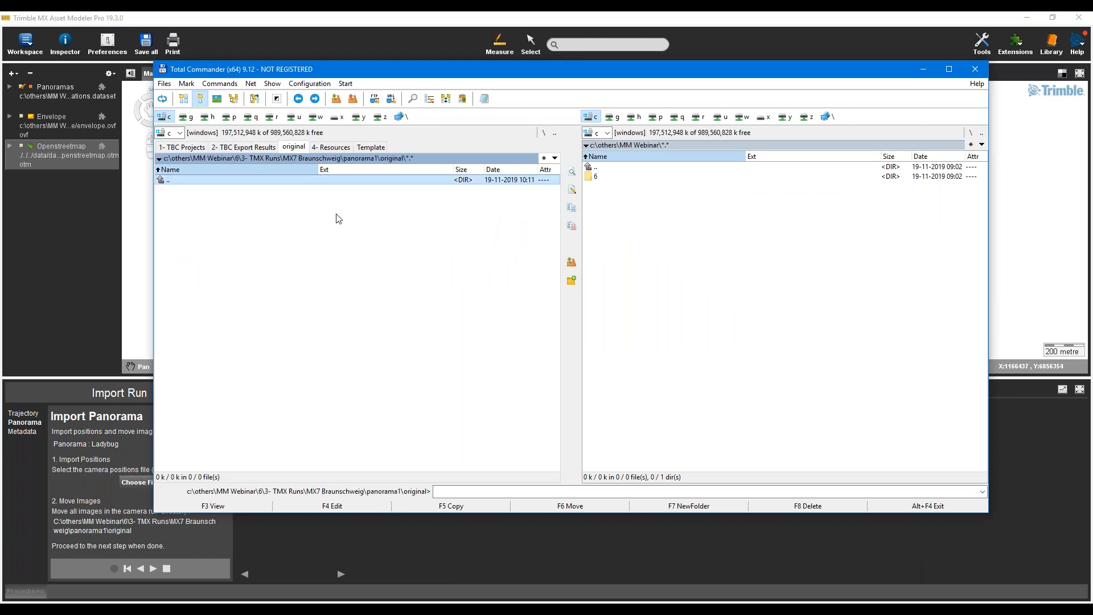
Transfer all pano JPG images from the MX7 Braunschweig export results into the run's panorama1\original folder
click(237, 146)
double_click(180, 191)
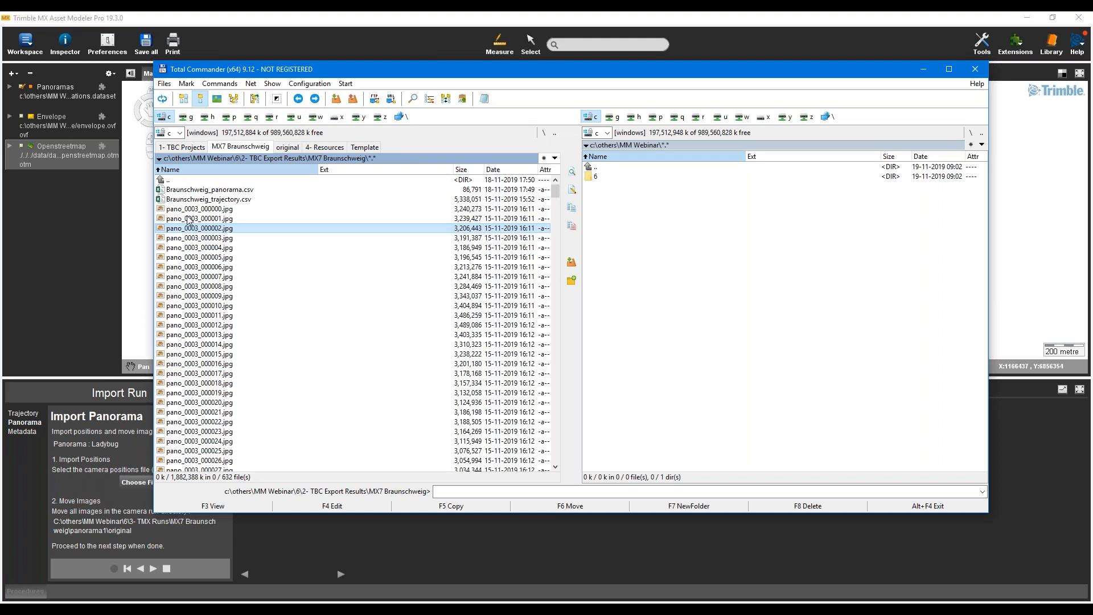
click(191, 211)
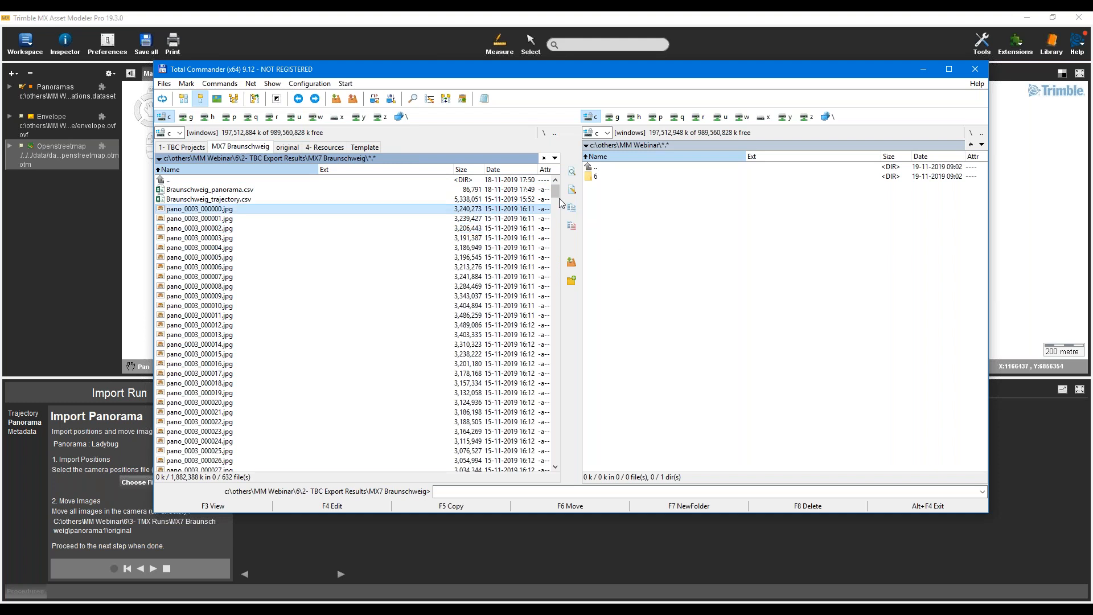
drag(555, 190, 567, 482)
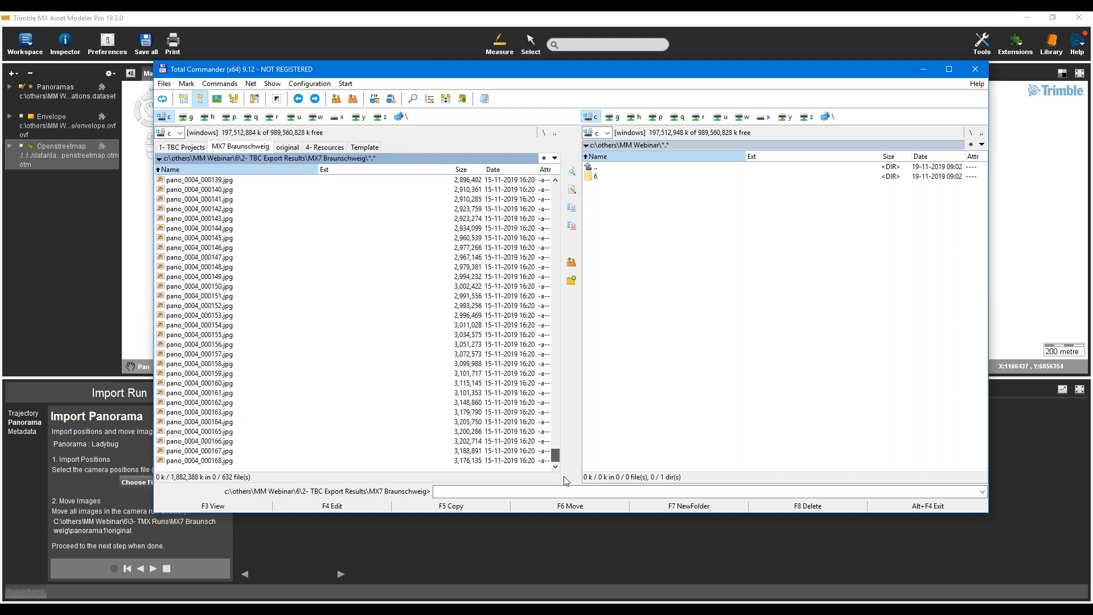
shift+click(218, 461)
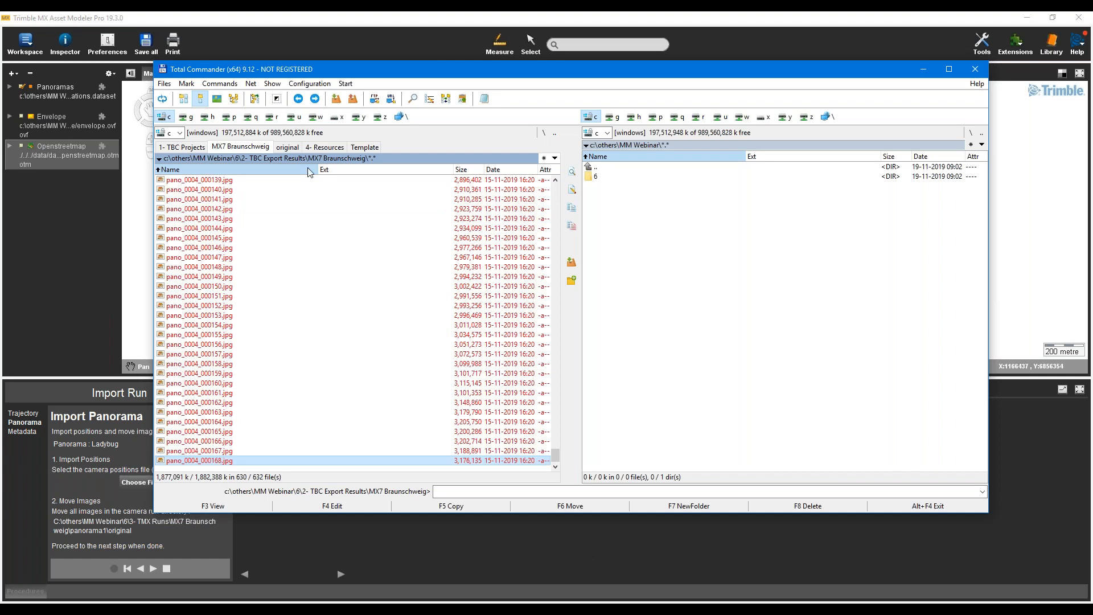
click(288, 147)
key(ctrl+v)
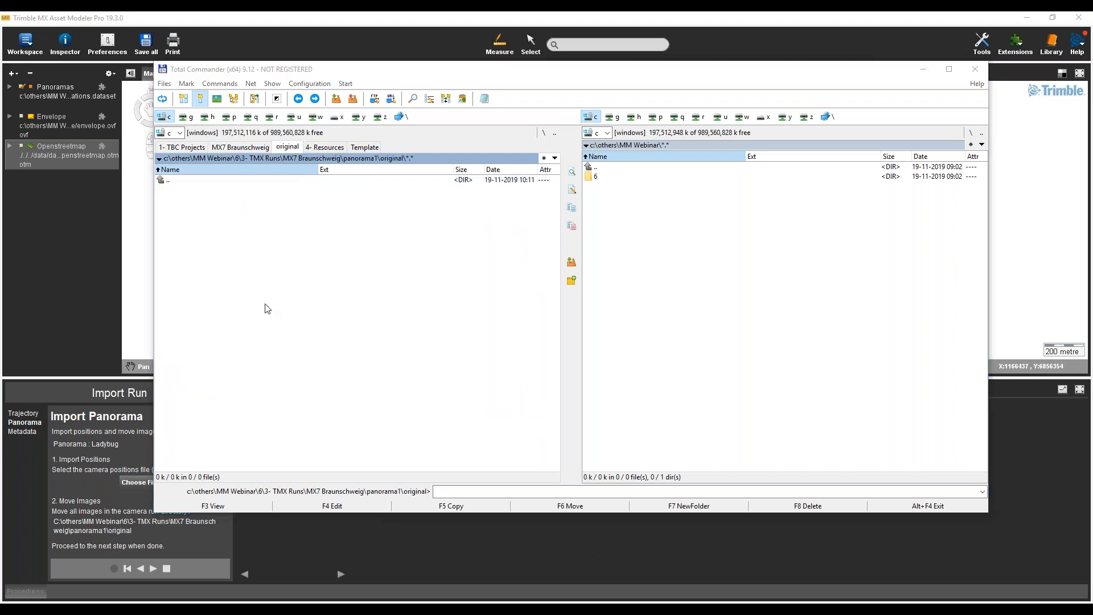
Return to Trimble MX Asset Modeler and finish the run import, leaving the metadata fields blank
click(285, 16)
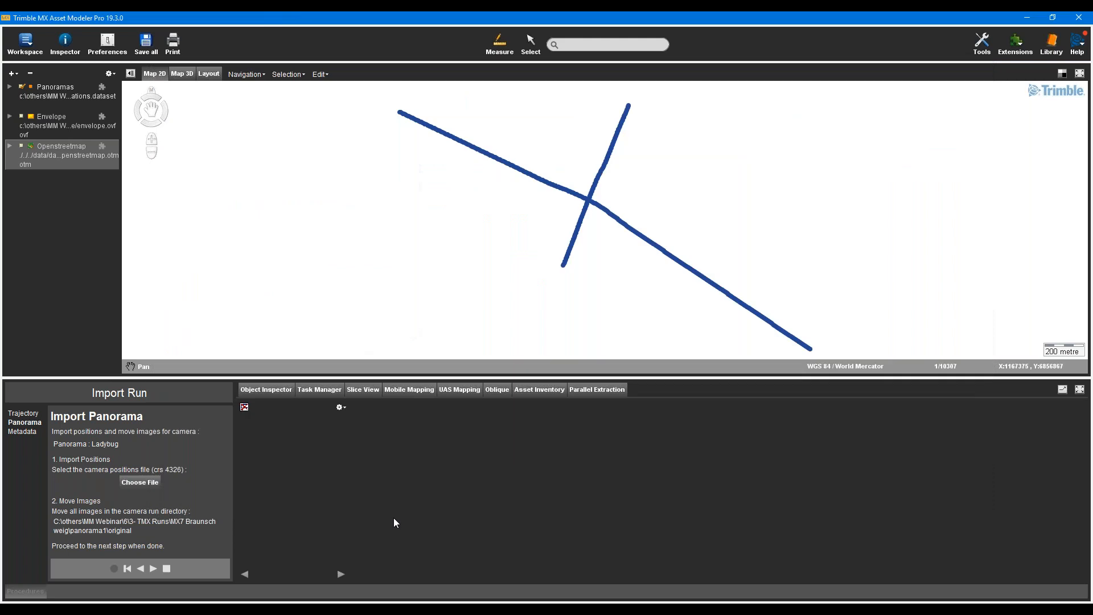
click(155, 570)
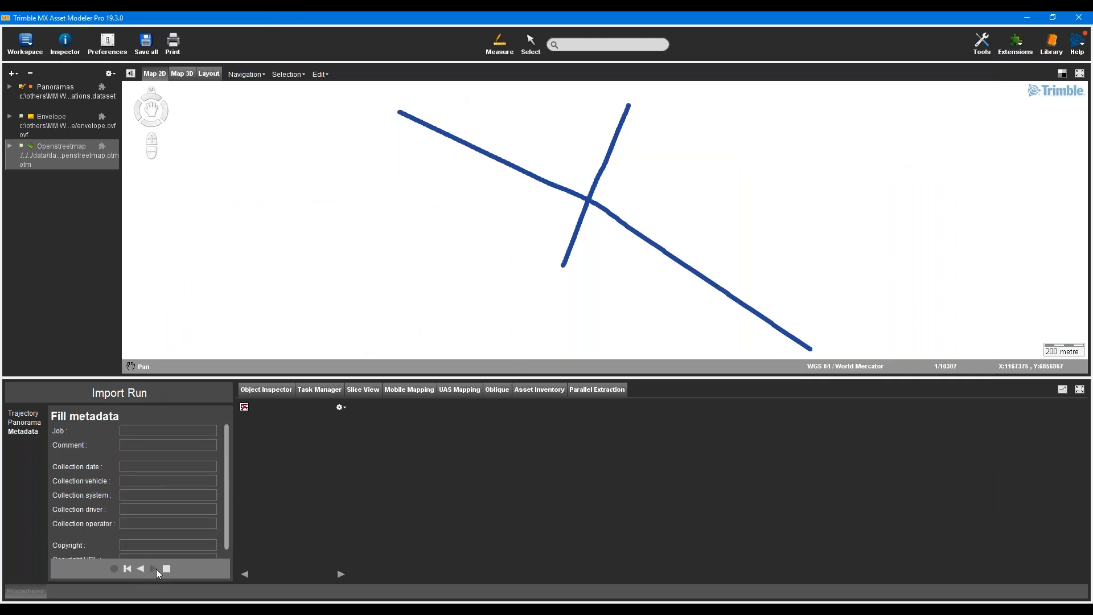
click(166, 568)
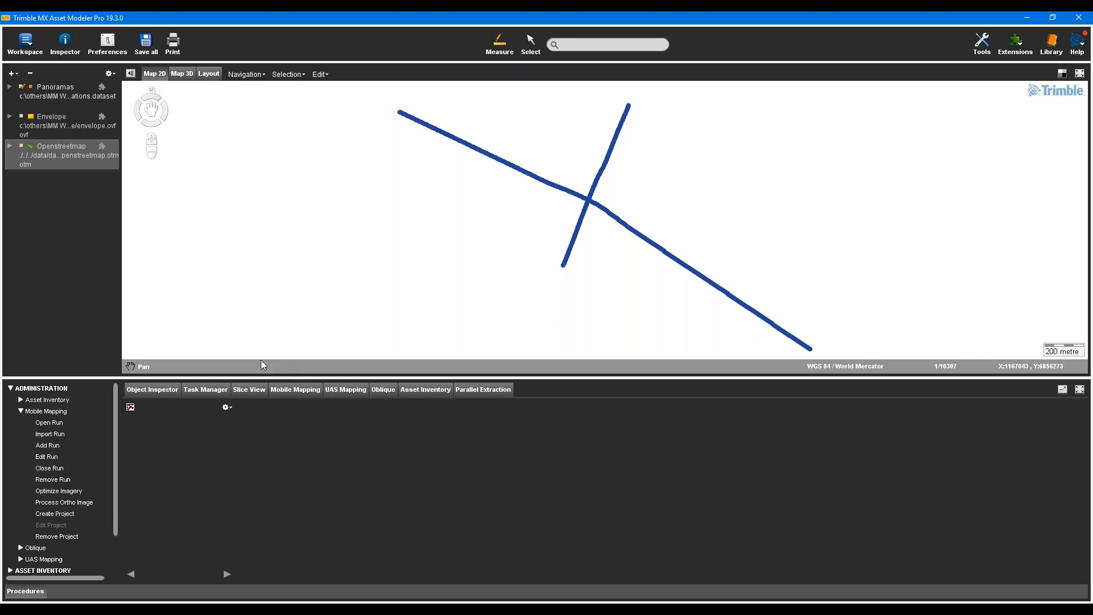
Start another mobile mapping run import and check which templates are available
click(49, 435)
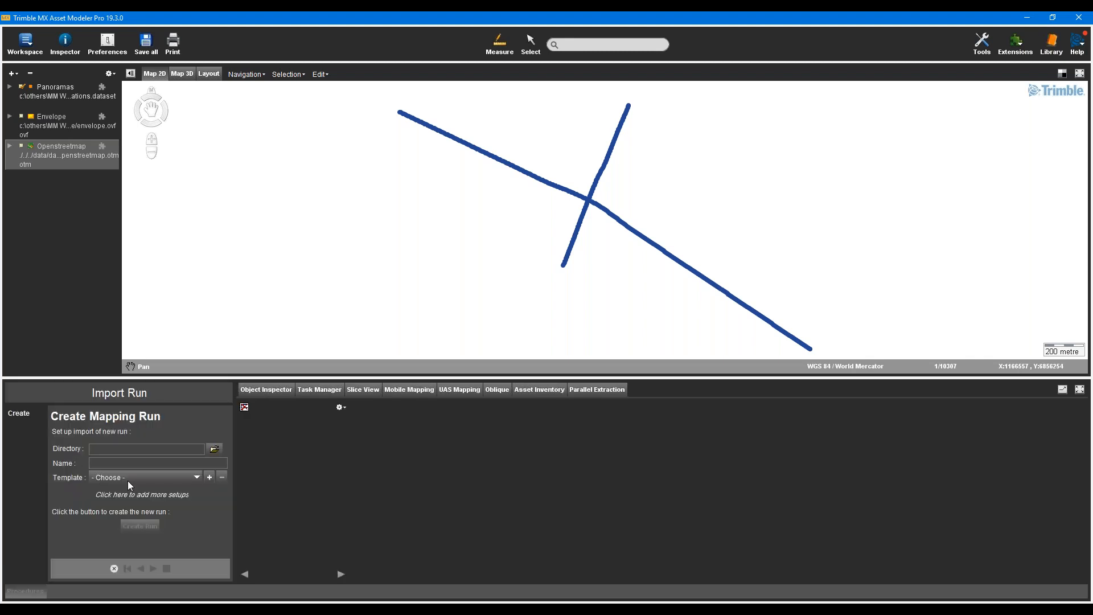
click(183, 480)
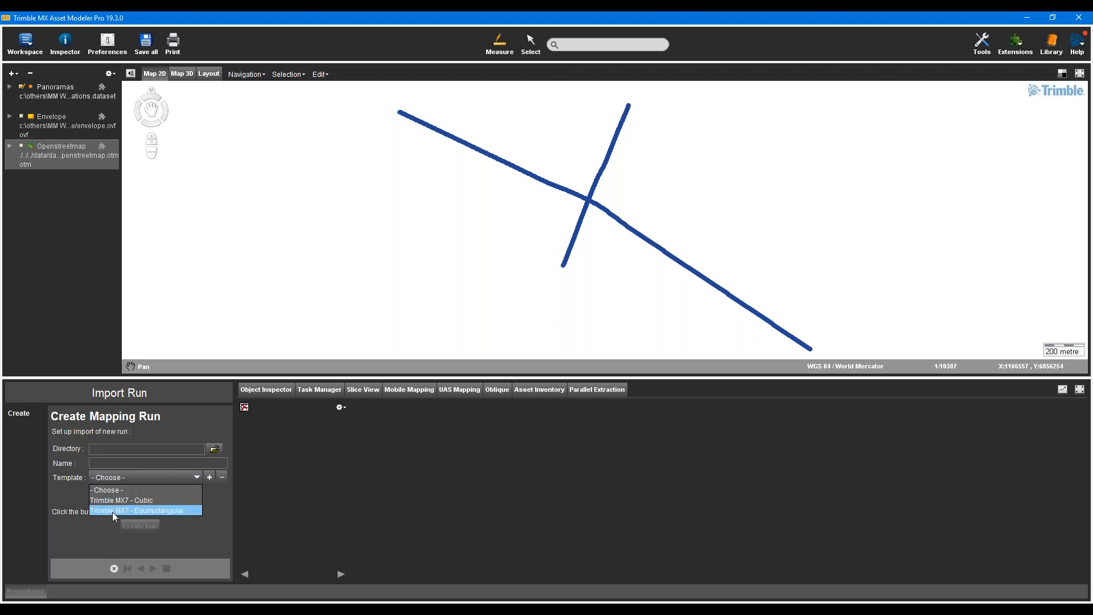
click(119, 481)
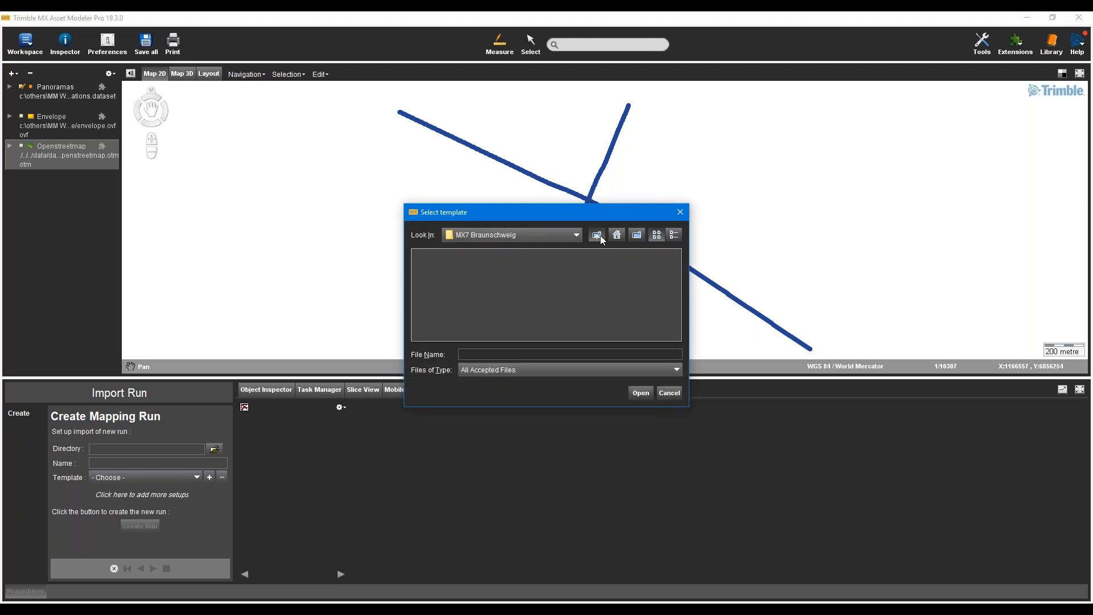
click(601, 236)
click(601, 238)
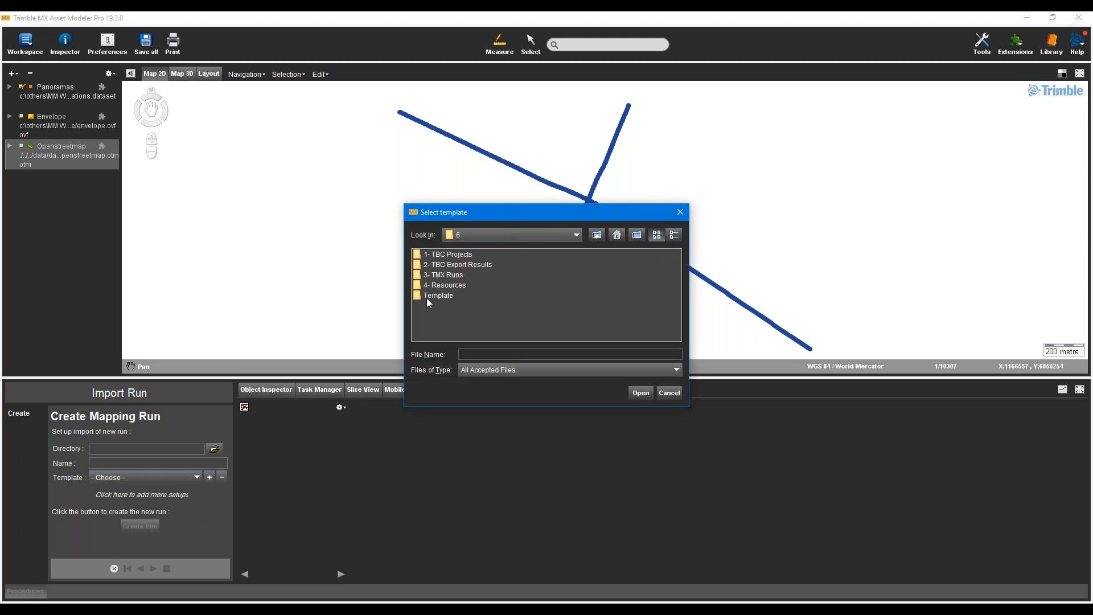
double_click(423, 295)
click(459, 257)
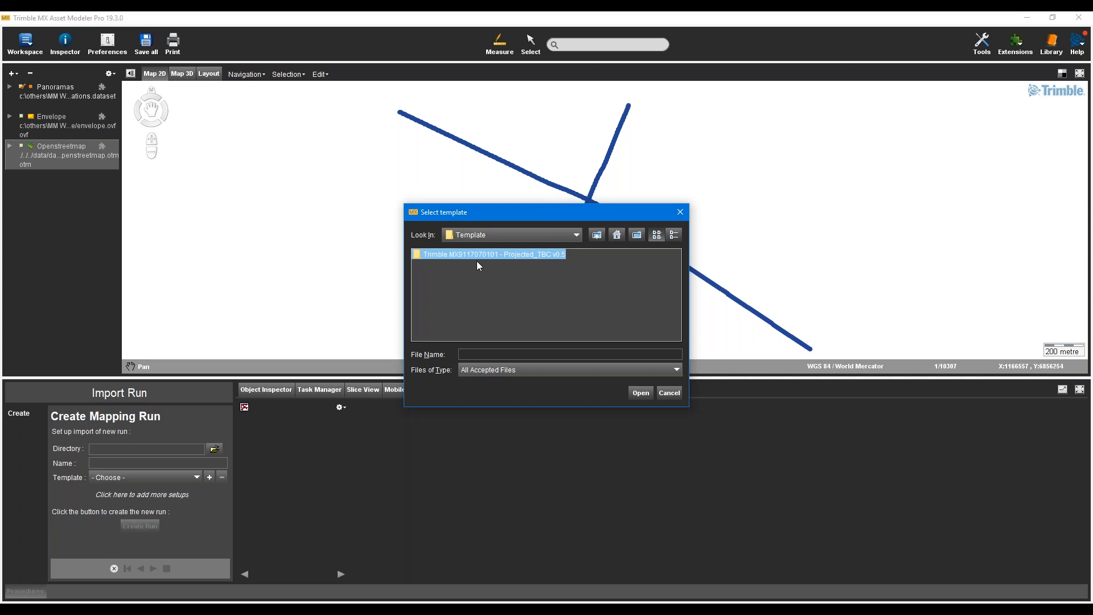
double_click(419, 255)
click(507, 265)
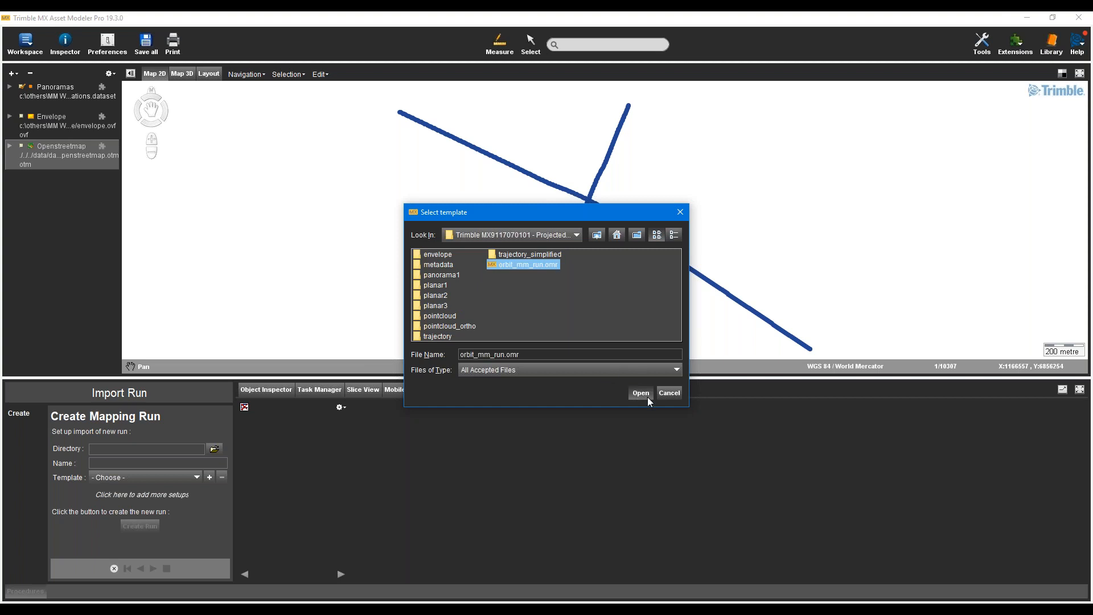
click(648, 397)
click(137, 479)
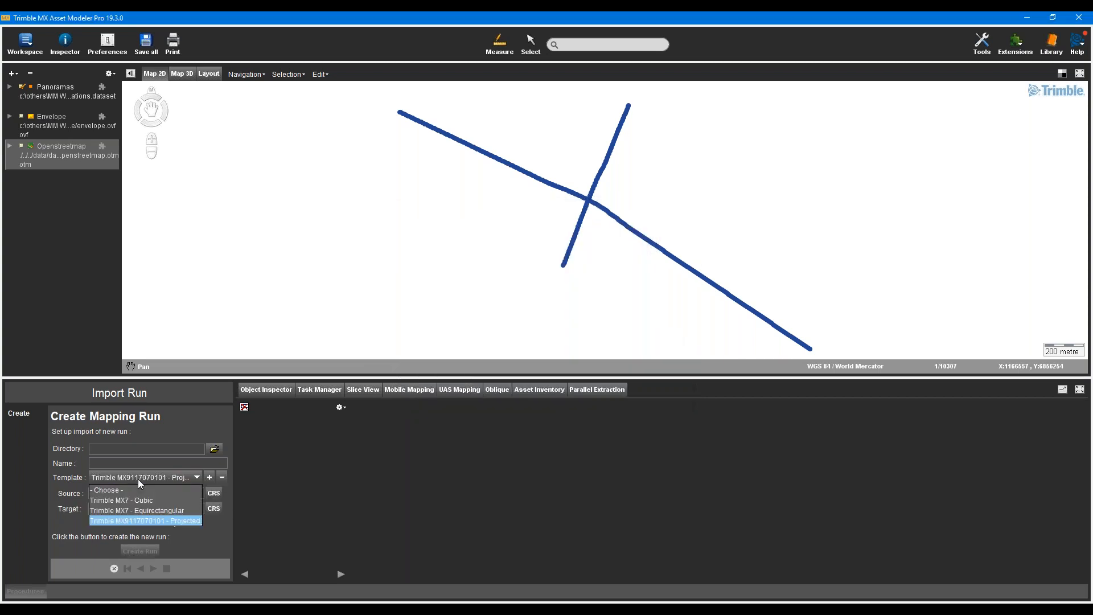
click(138, 480)
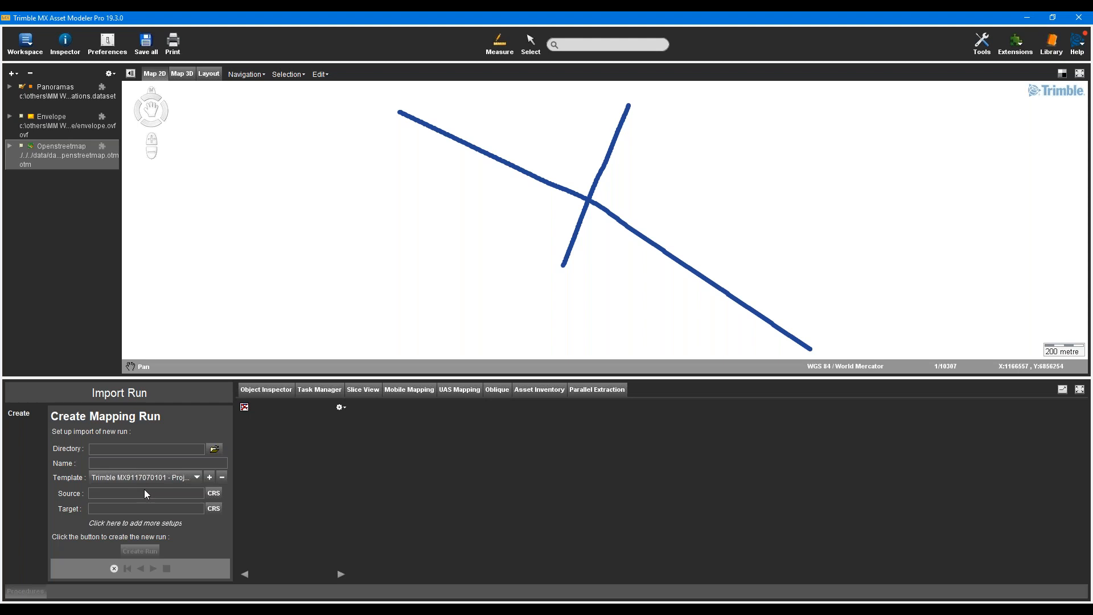
click(128, 609)
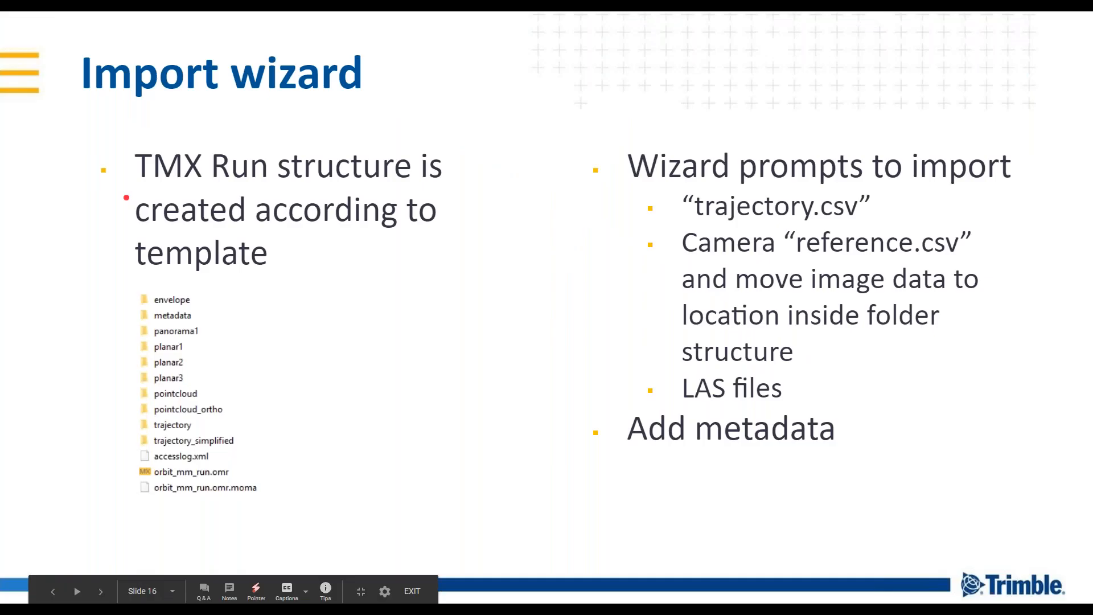
key(Right)
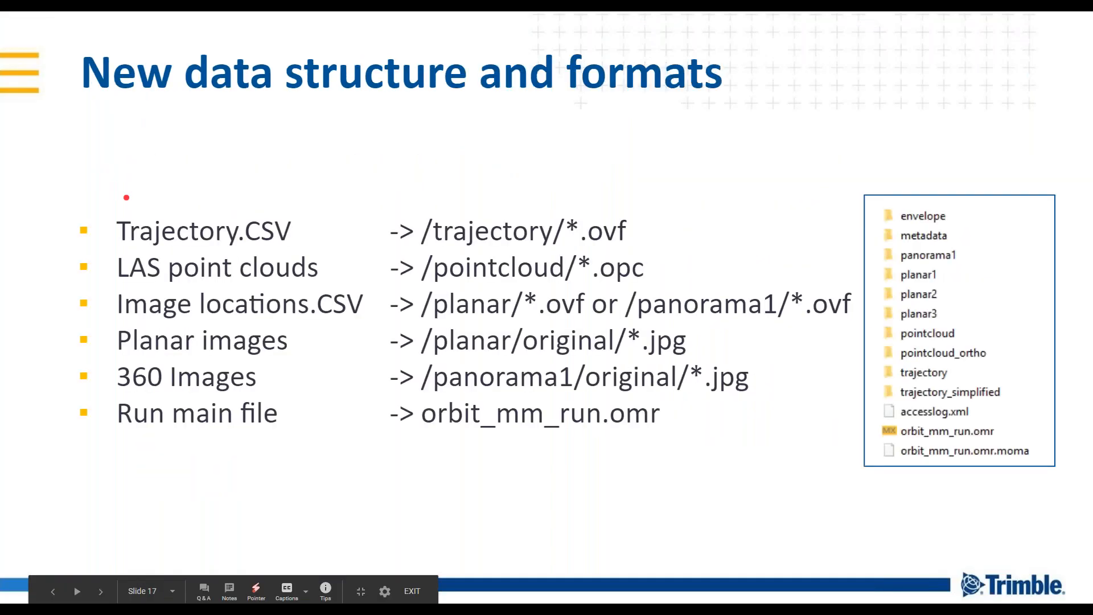
key(Right)
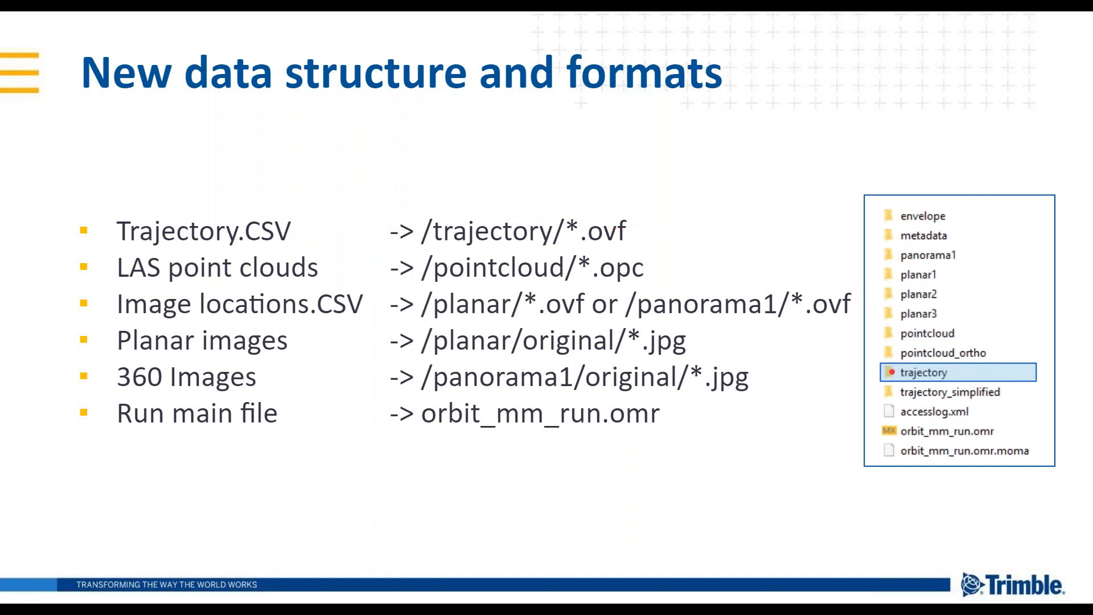
key(Right)
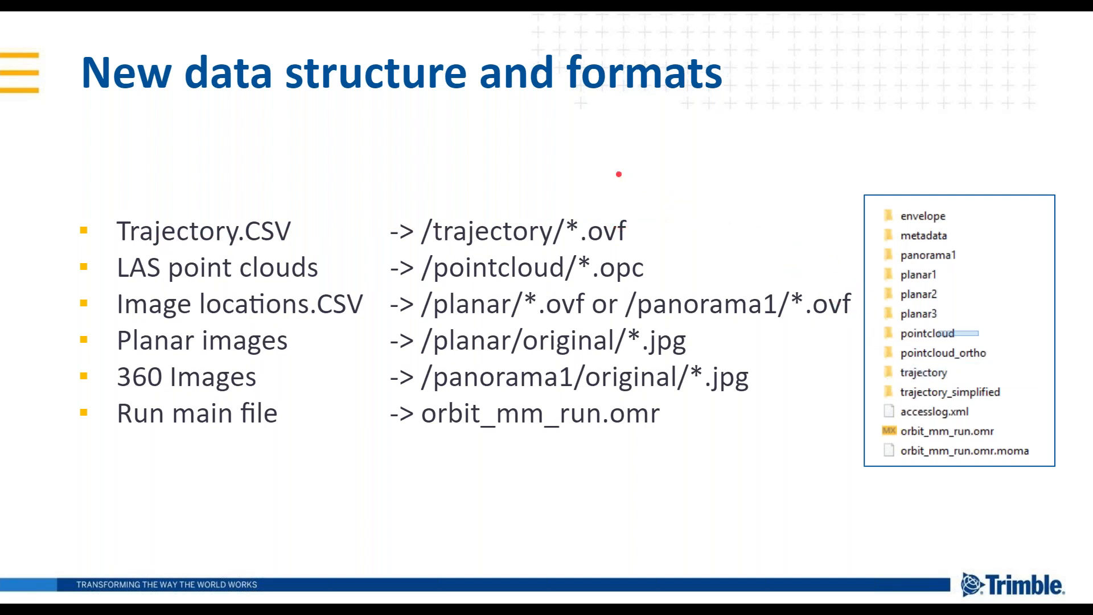